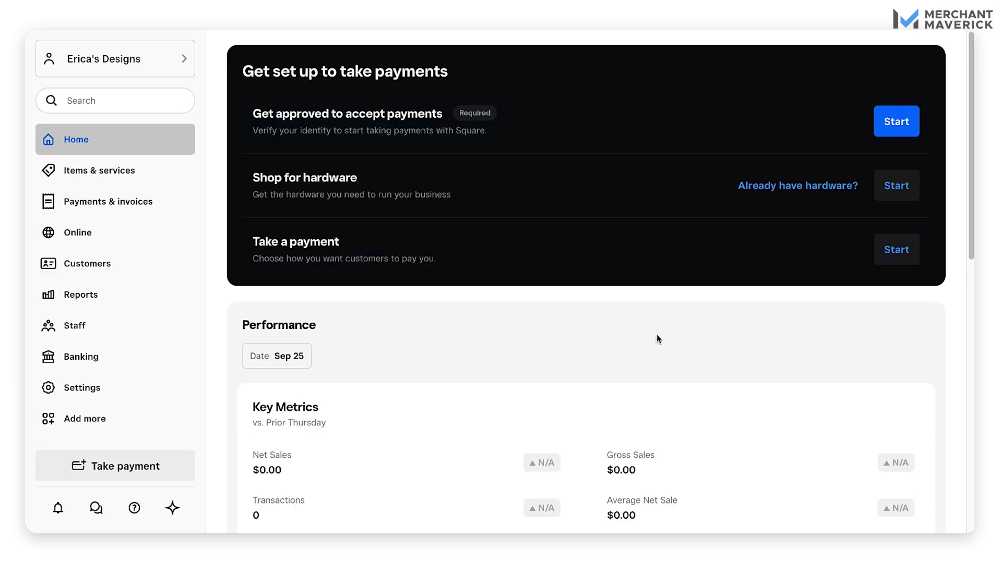
Go to the Dashboard's Online store page and scroll its Square Online themes introduction
left_click(151, 235)
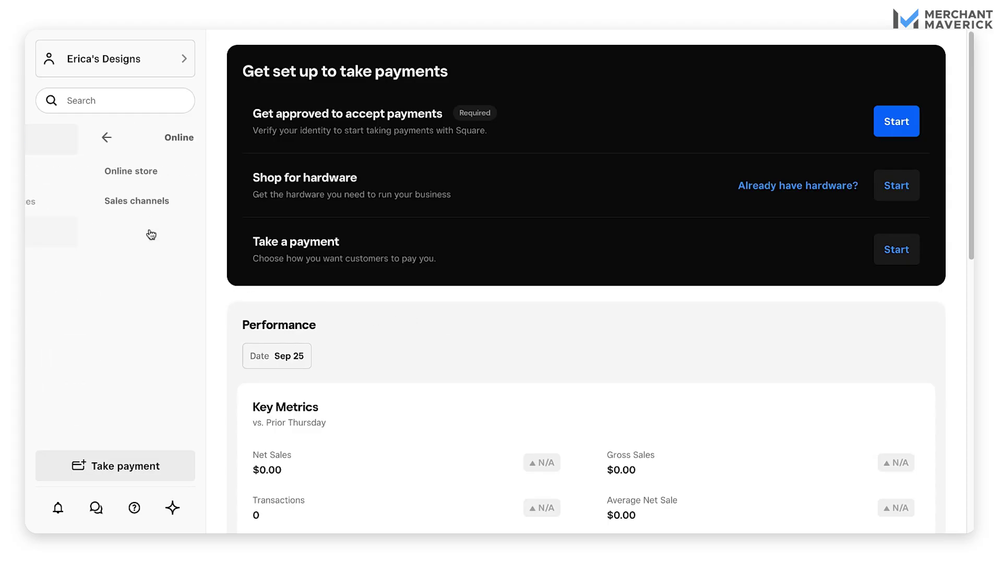
left_click(140, 172)
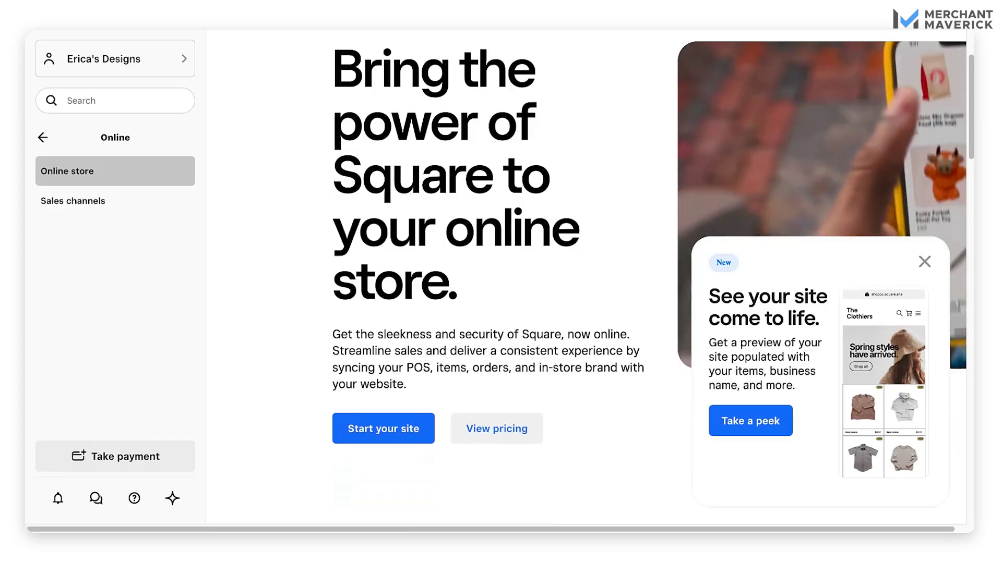
scroll(584, 277, "down", 3)
scroll(583, 217, "down", 5)
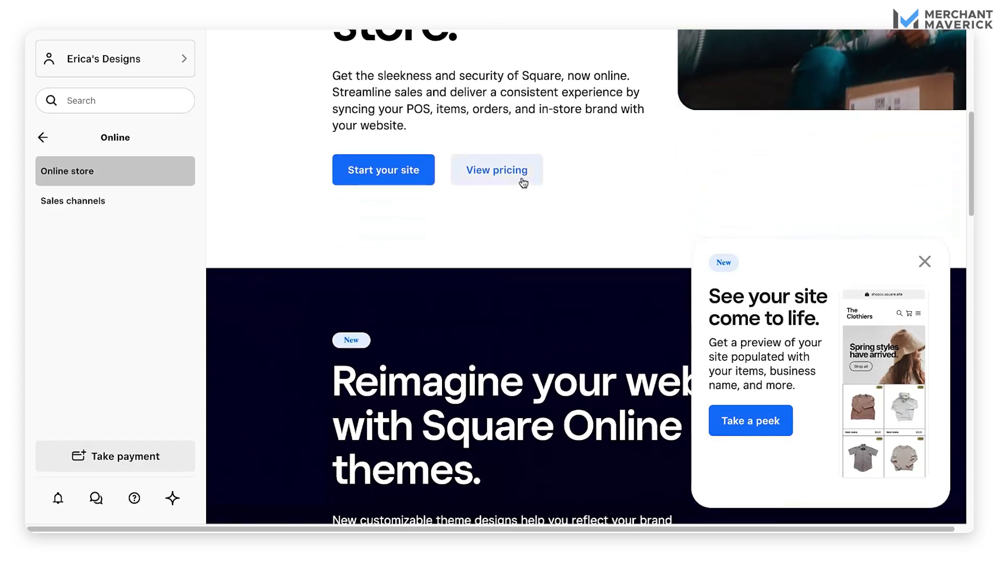
scroll(624, 252, "down", 2)
scroll(624, 255, "down", 8)
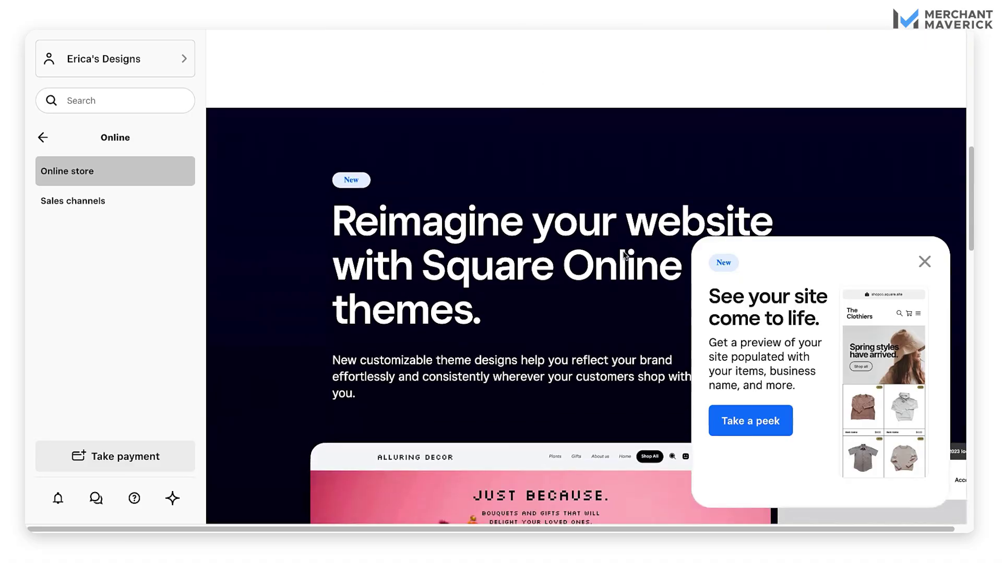
scroll(625, 256, "down", 2)
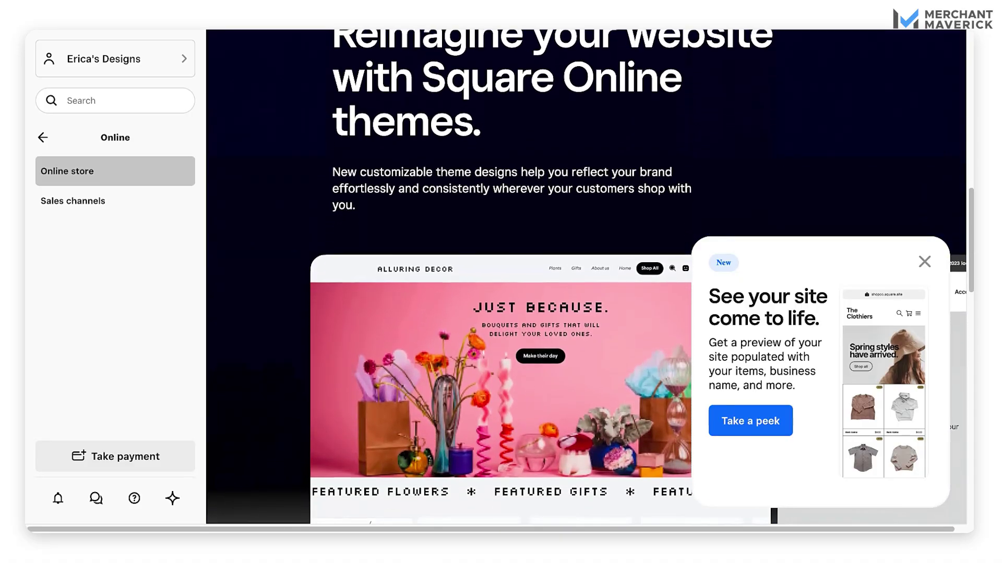
scroll(625, 255, "up", 3)
scroll(624, 255, "up", 10)
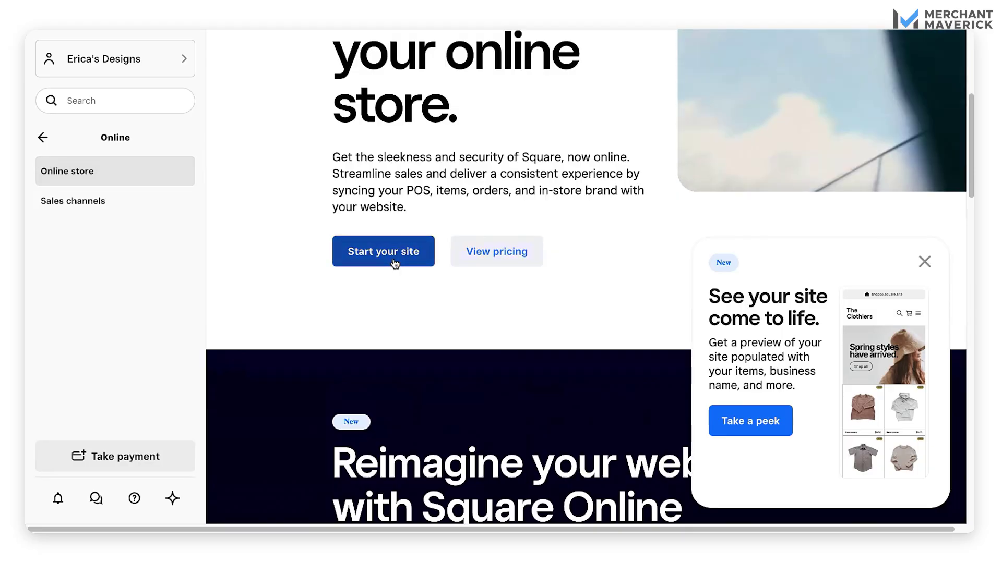
Start the site with Shipping as the only fulfillment method, unchecking Pickup
left_click(395, 264)
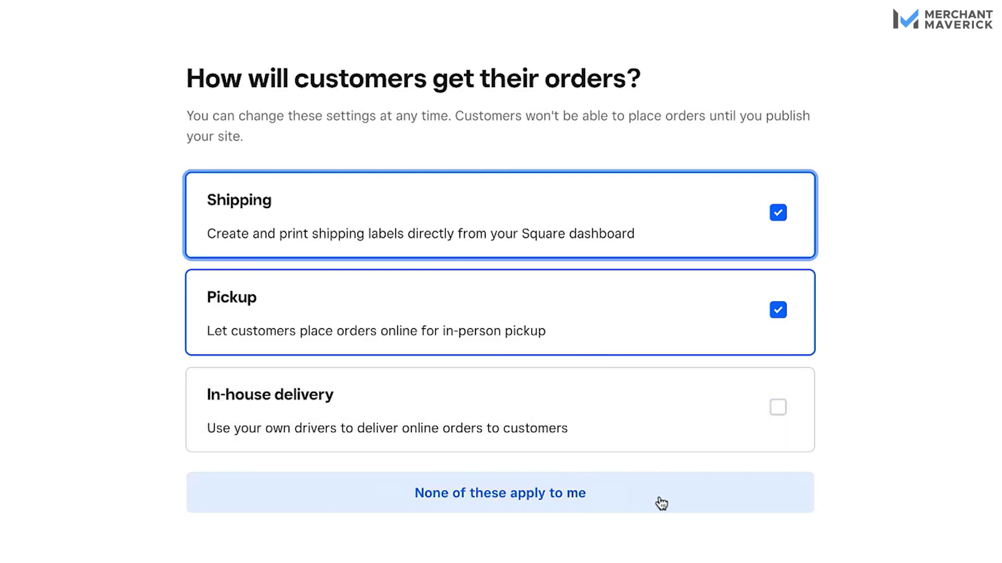
left_click(784, 312)
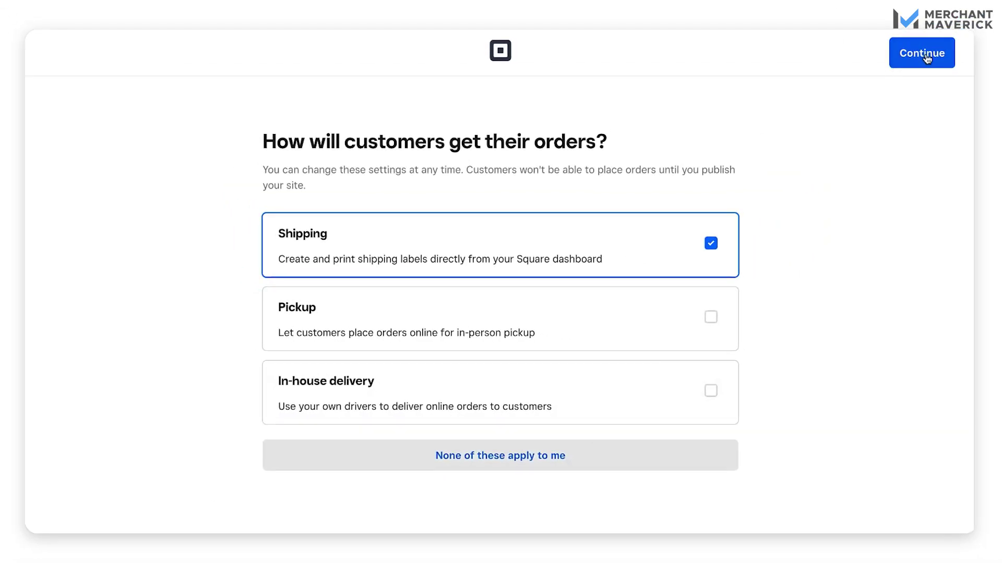
left_click(922, 55)
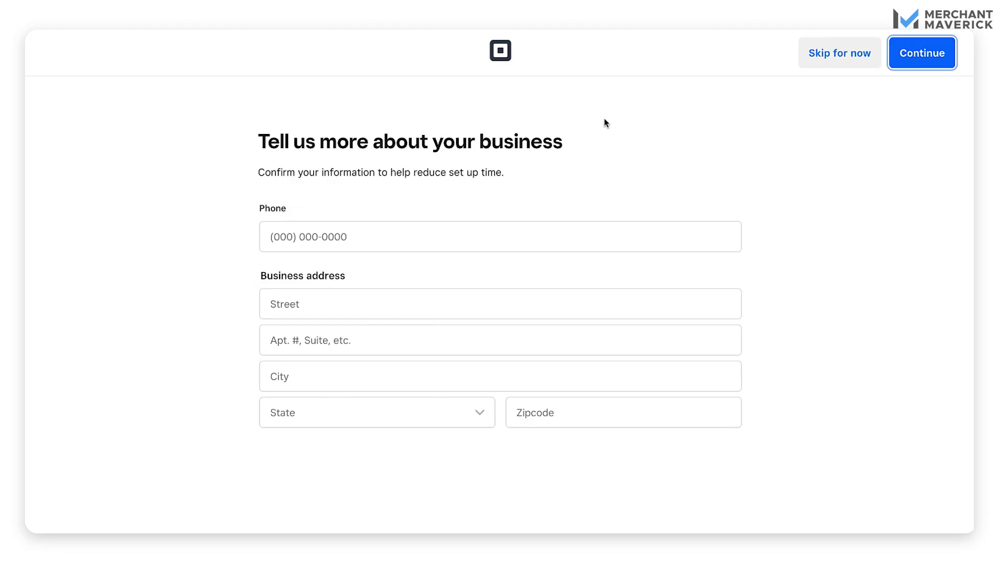
Leave the business phone and address empty and skip ahead to build the store
left_click(360, 228)
left_click(387, 266)
left_click(833, 58)
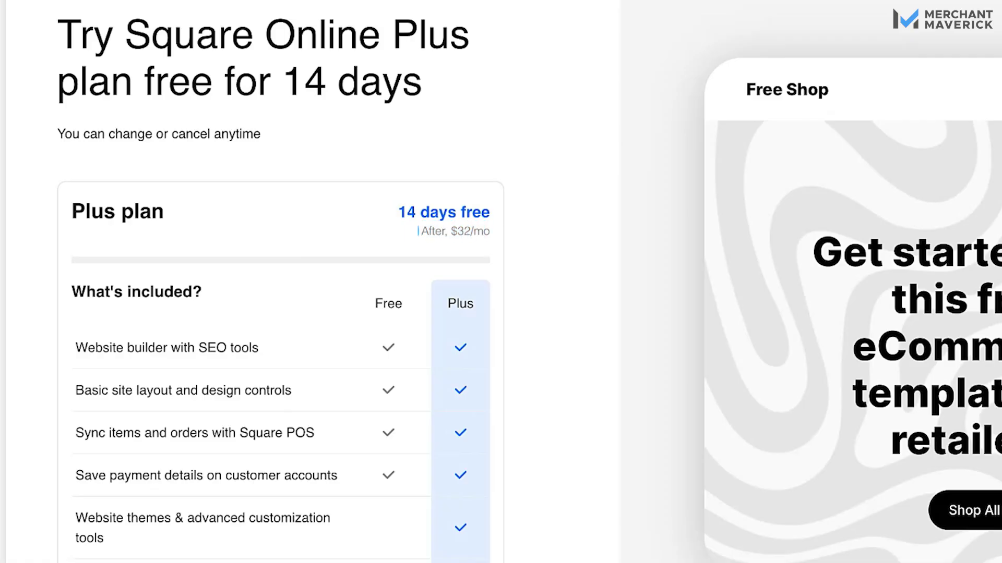
Look over the Plus trial offer, then compare all plans to pick Free
scroll(281, 313, "down", 1)
scroll(280, 313, "down", 5)
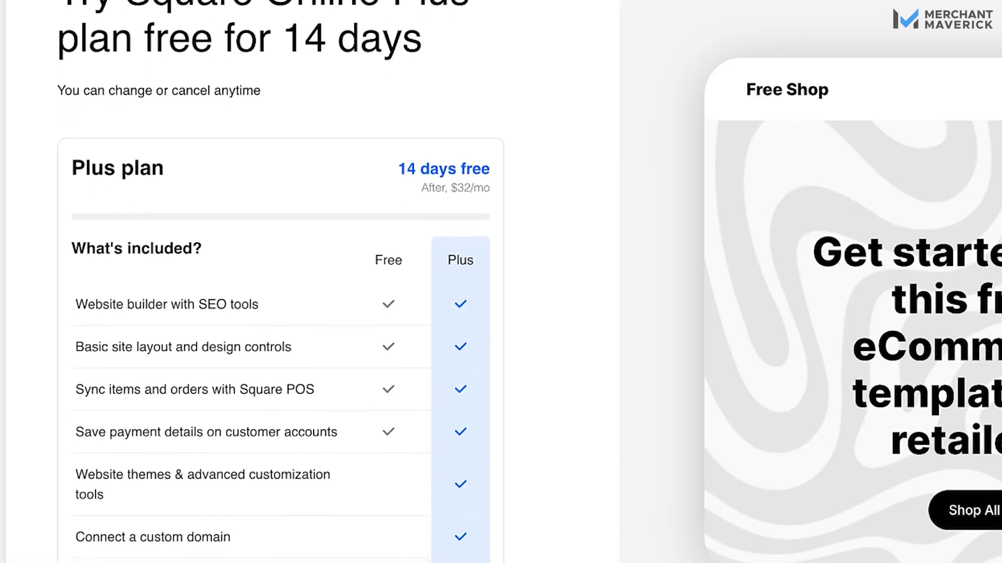
scroll(484, 158, "down", 3)
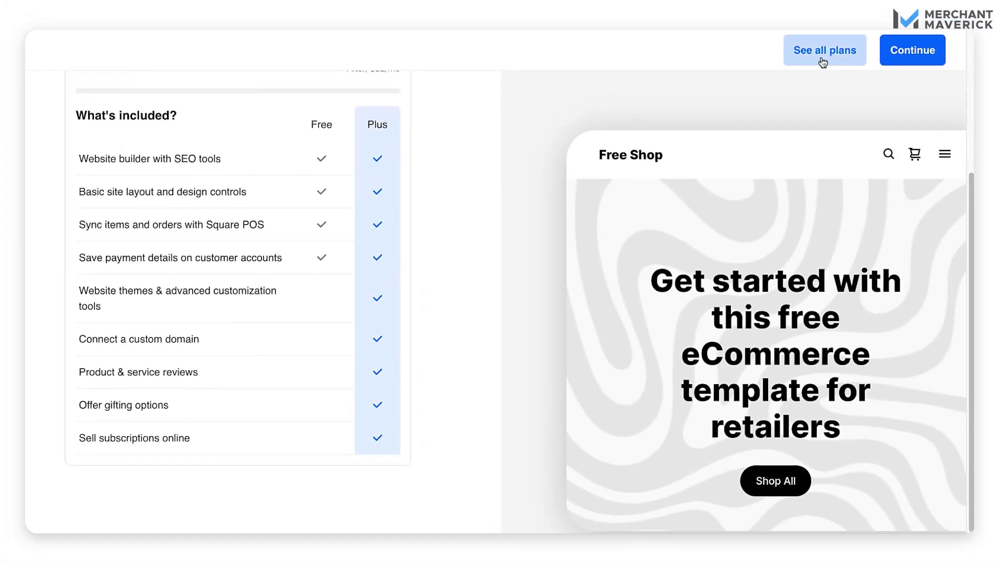
left_click(822, 61)
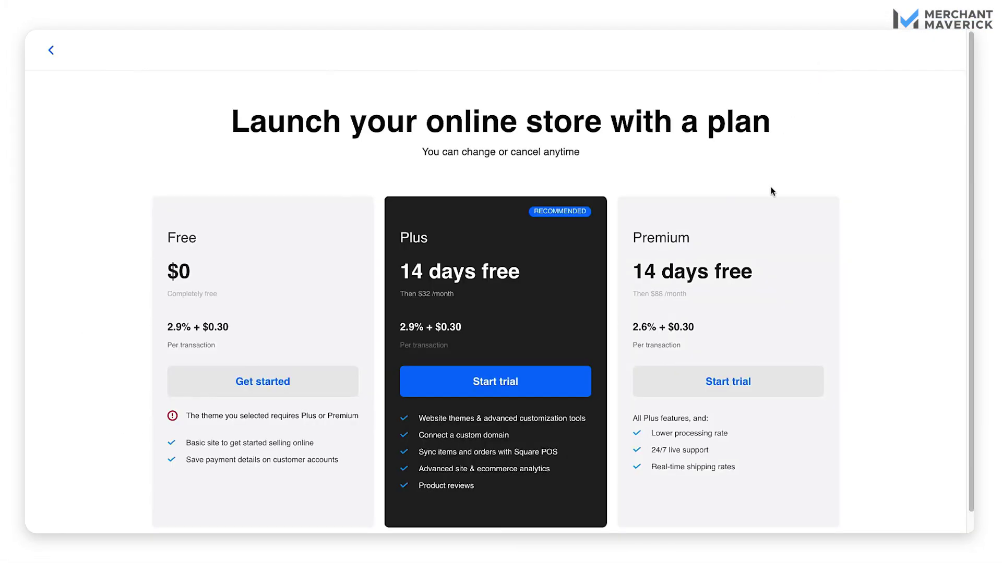
scroll(725, 176, "down", 1)
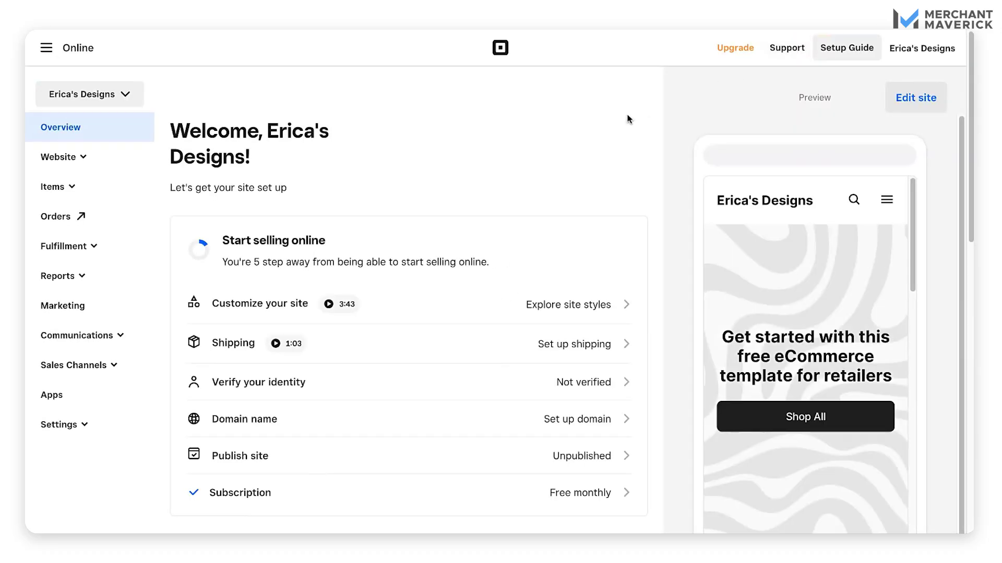
scroll(606, 152, "down", 1)
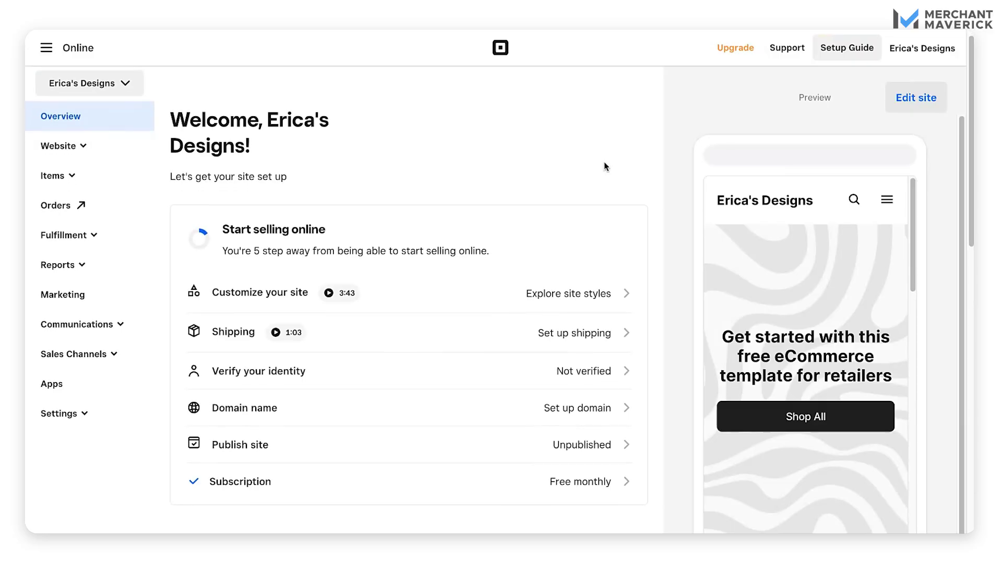
scroll(606, 167, "down", 1)
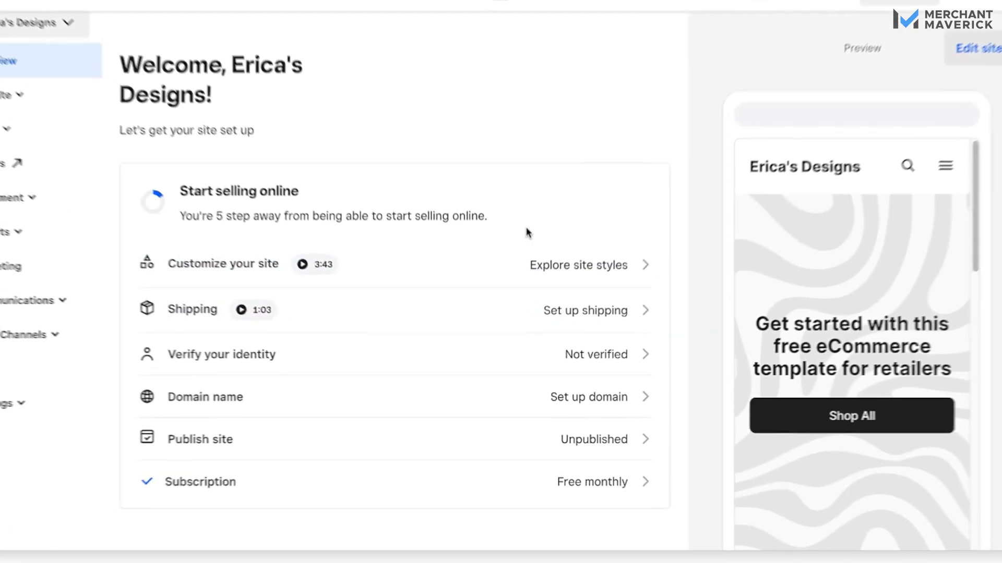
left_click_drag(176, 216, 383, 230)
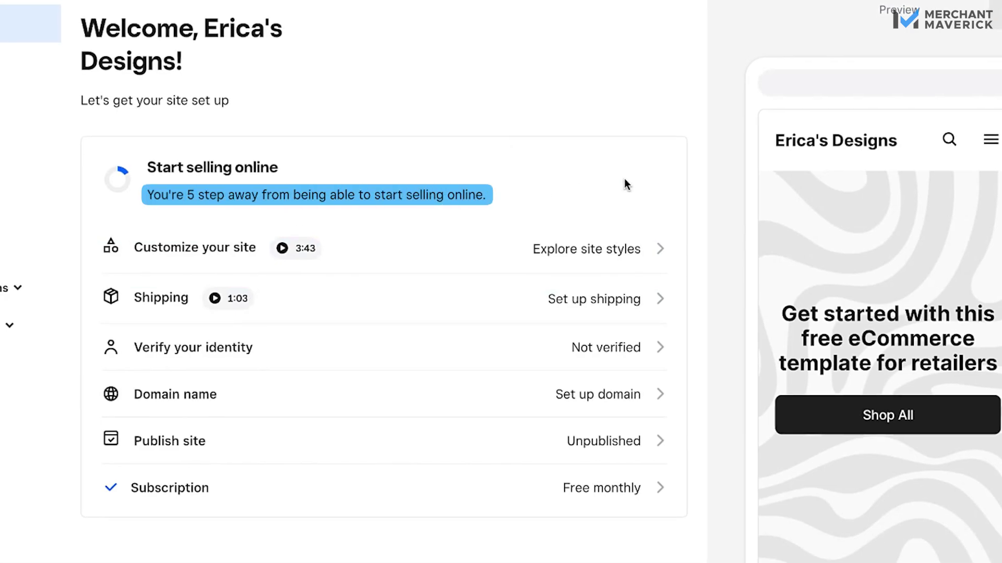
scroll(408, 347, "down", 1)
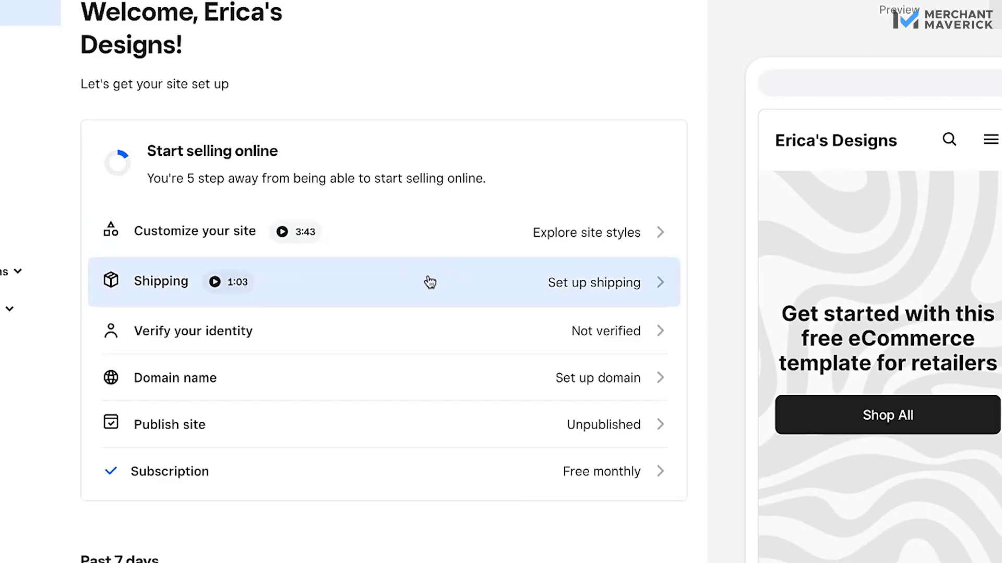
left_click(580, 287)
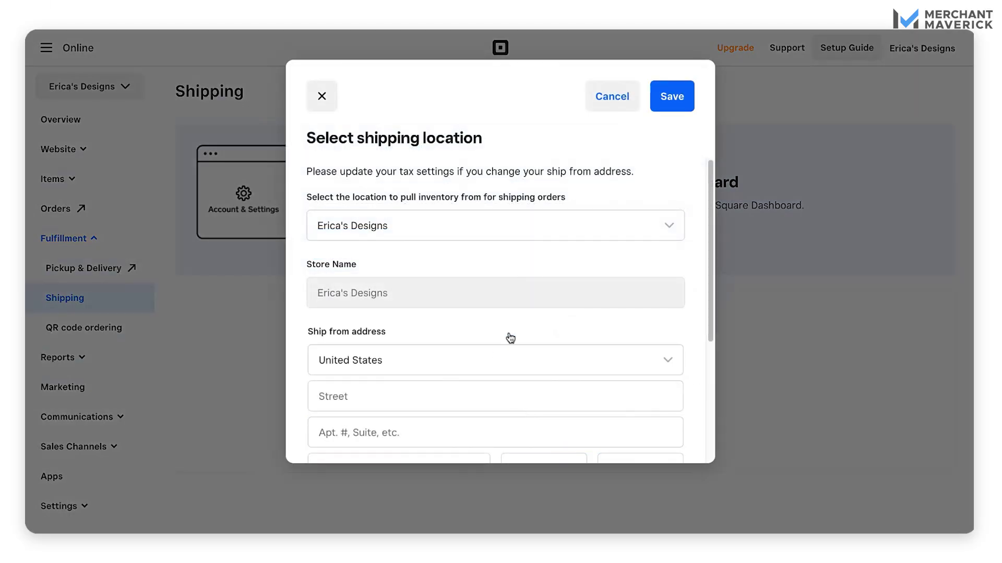
scroll(524, 317, "down", 2)
scroll(517, 331, "down", 3)
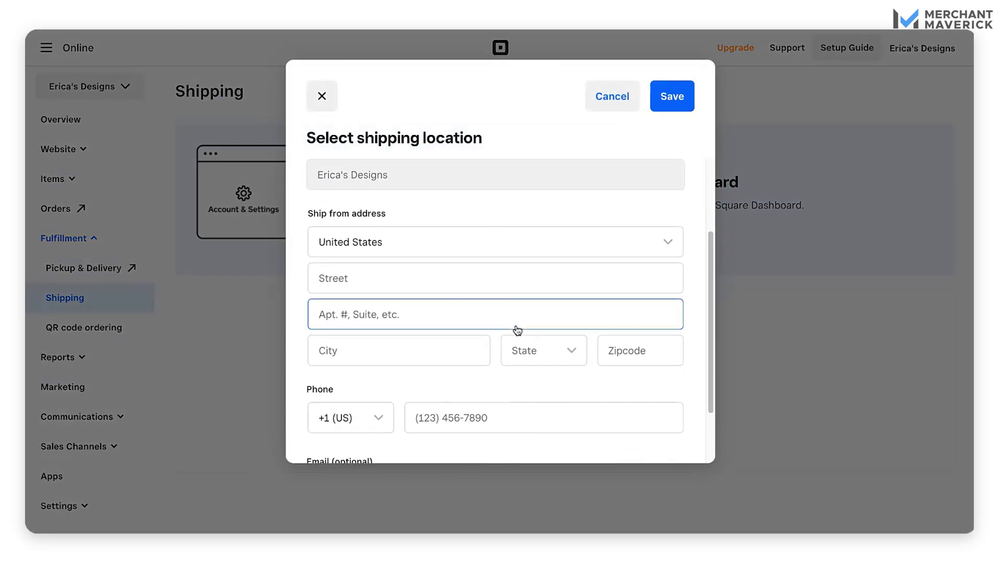
scroll(449, 381, "down", 2)
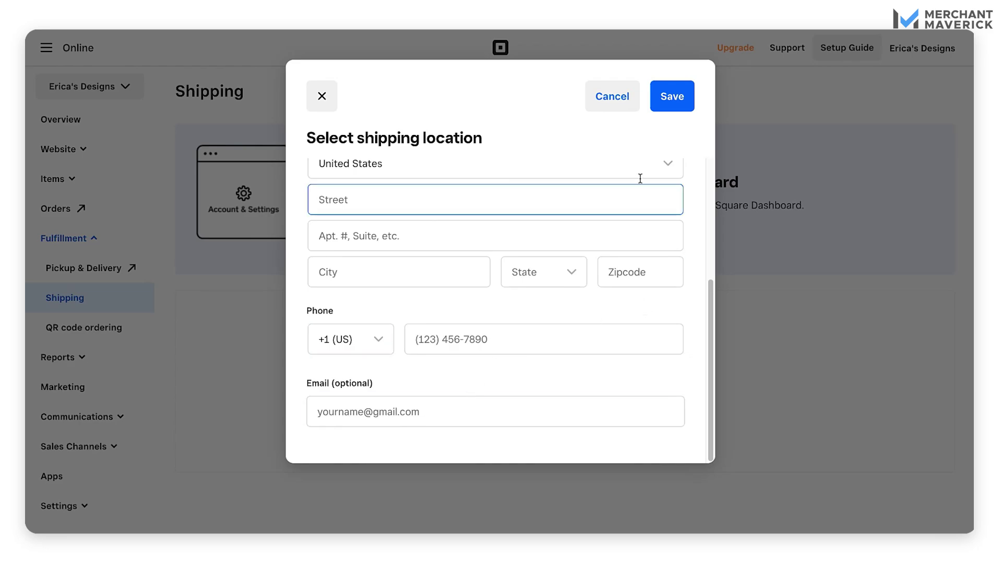
left_click(323, 97)
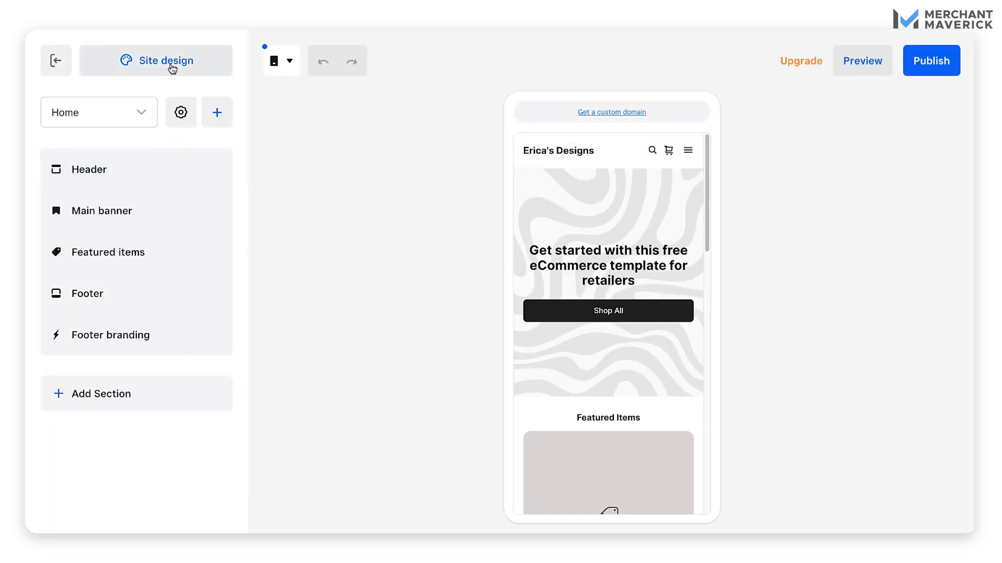
Look through the Site design settings, then close them
left_click(172, 68)
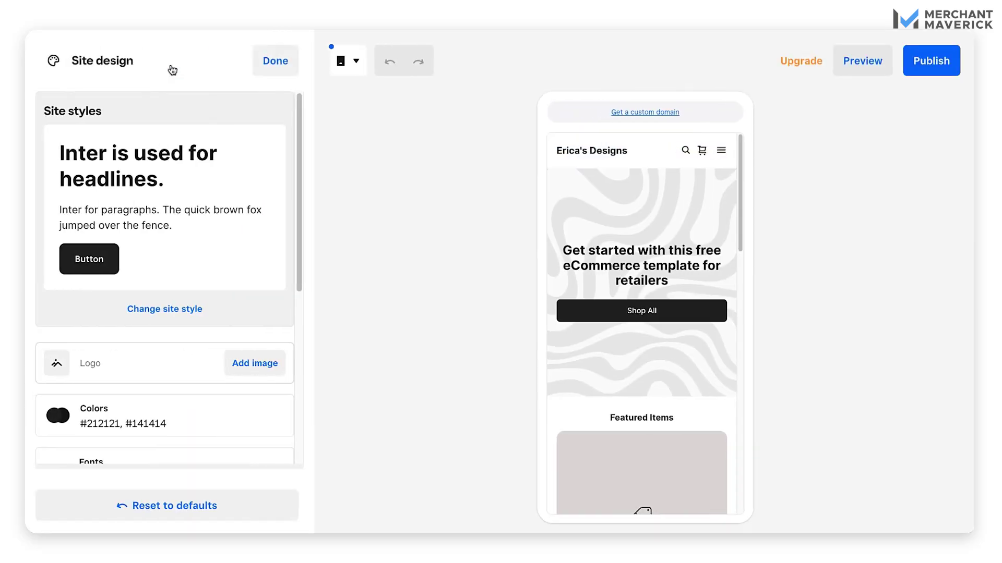
scroll(242, 265, "down", 3)
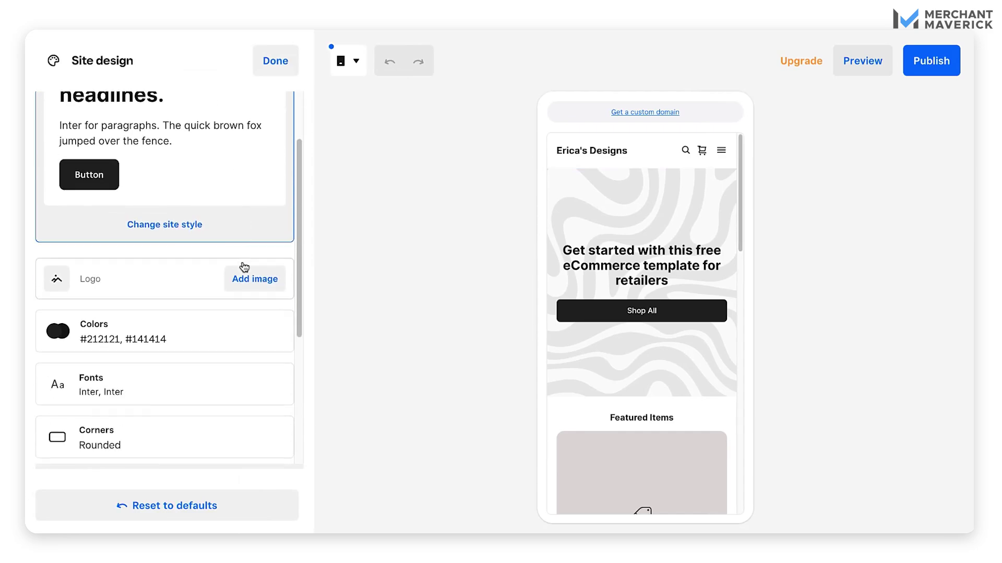
scroll(244, 267, "down", 1)
scroll(244, 267, "up", 4)
left_click(274, 61)
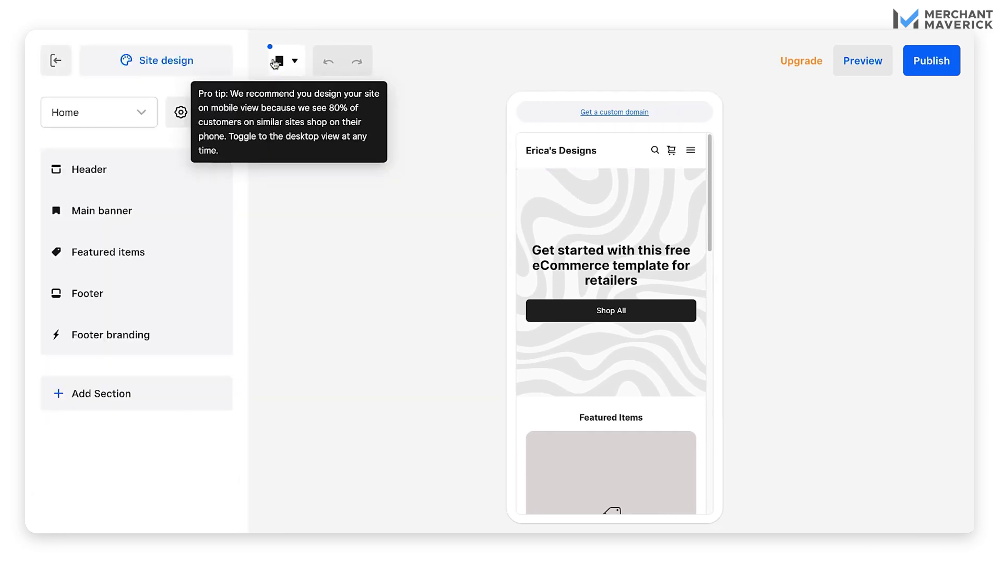
Step through the Header and Main banner sections to the Featured items settings
left_click(141, 183)
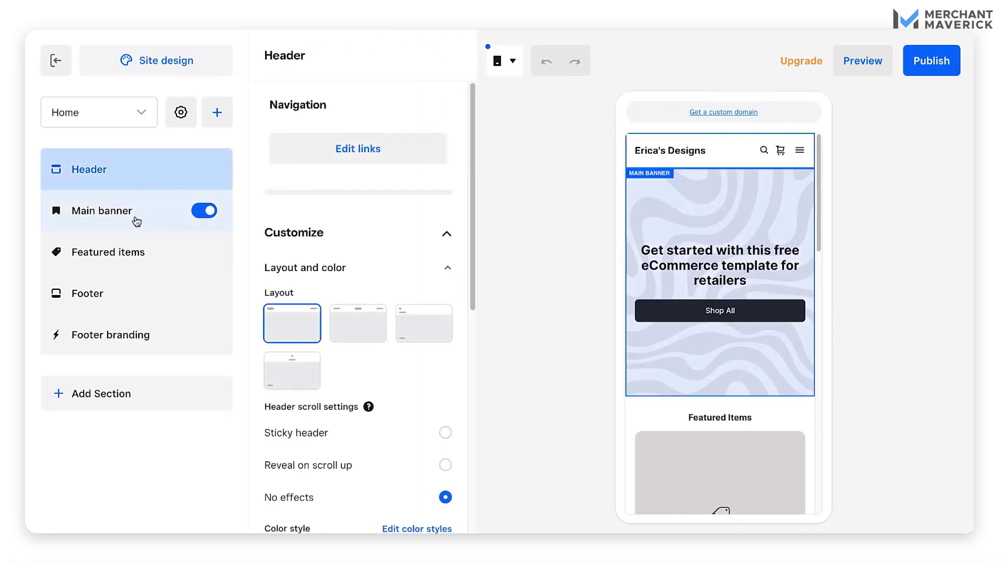
left_click(136, 222)
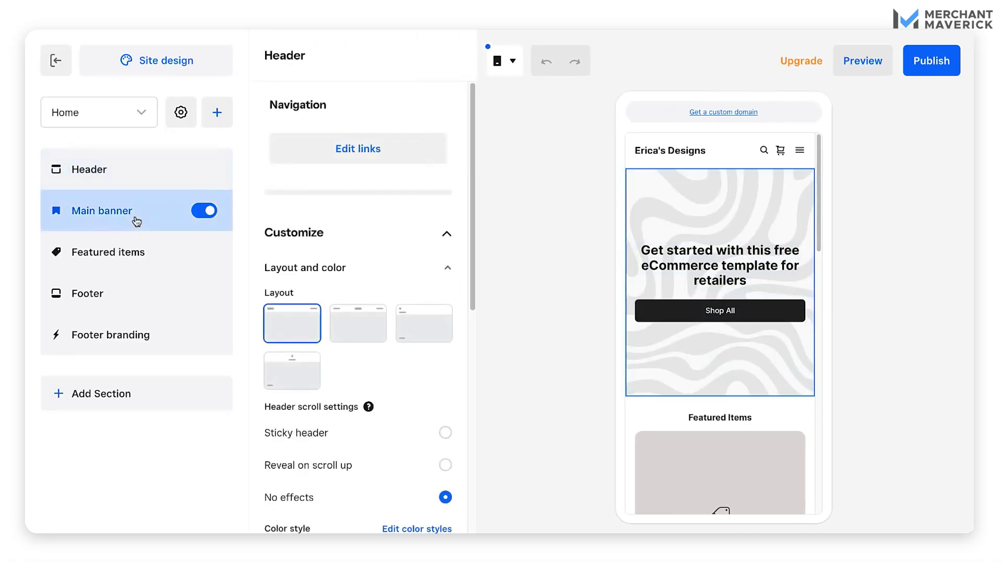
left_click(142, 260)
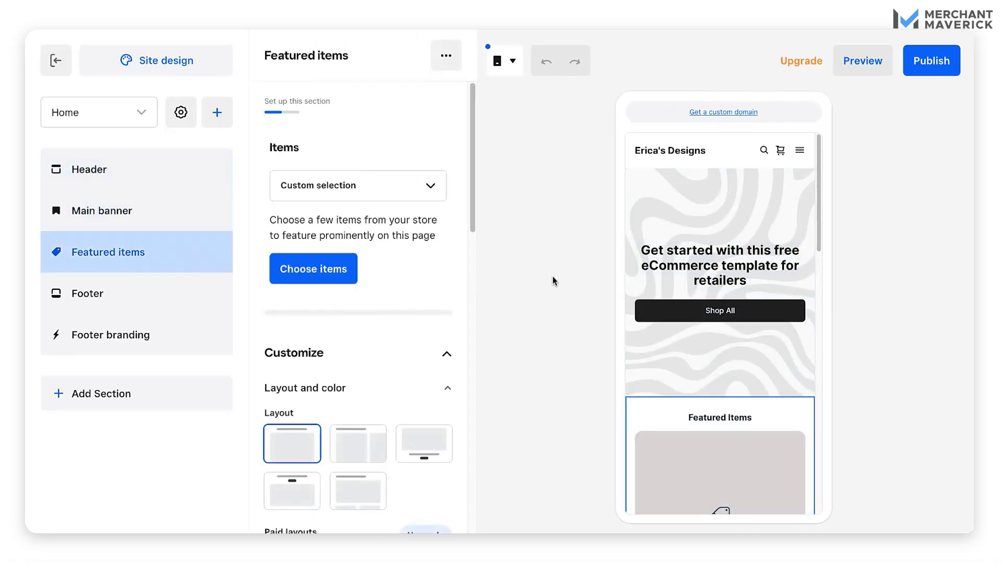
scroll(416, 308, "down", 1)
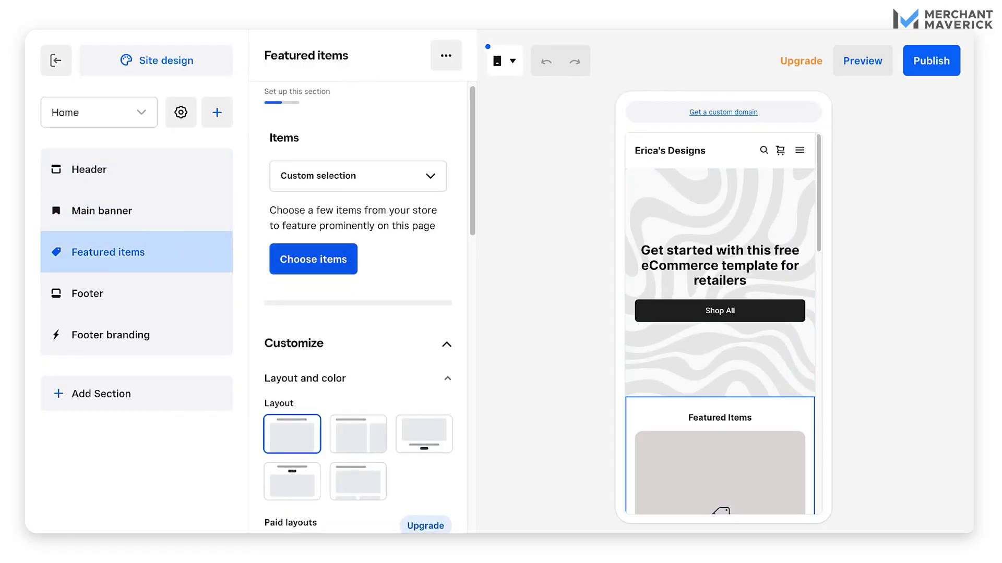
Leave the item picker empty, keep Custom selection for featured items, and open Footer
left_click(313, 259)
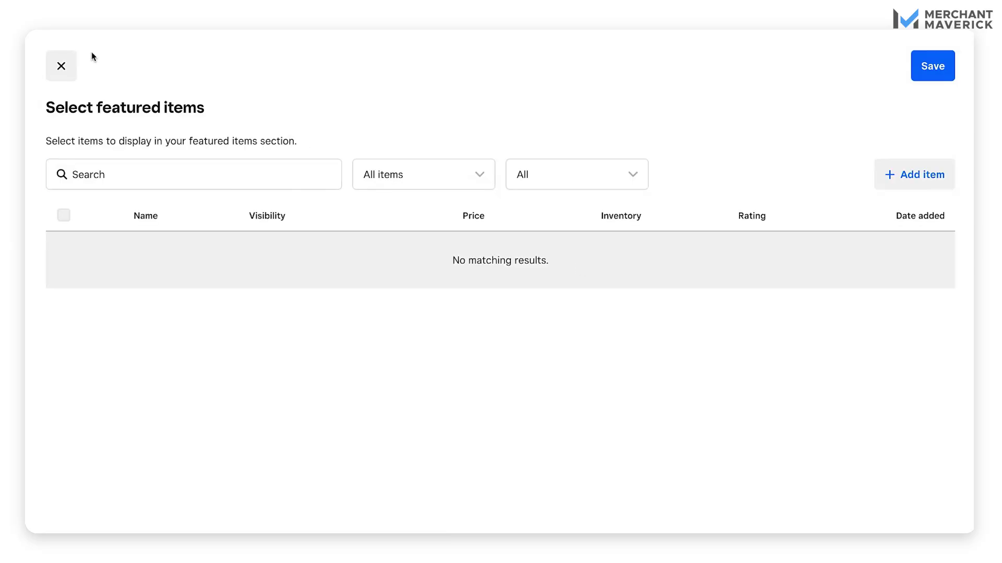
left_click(61, 66)
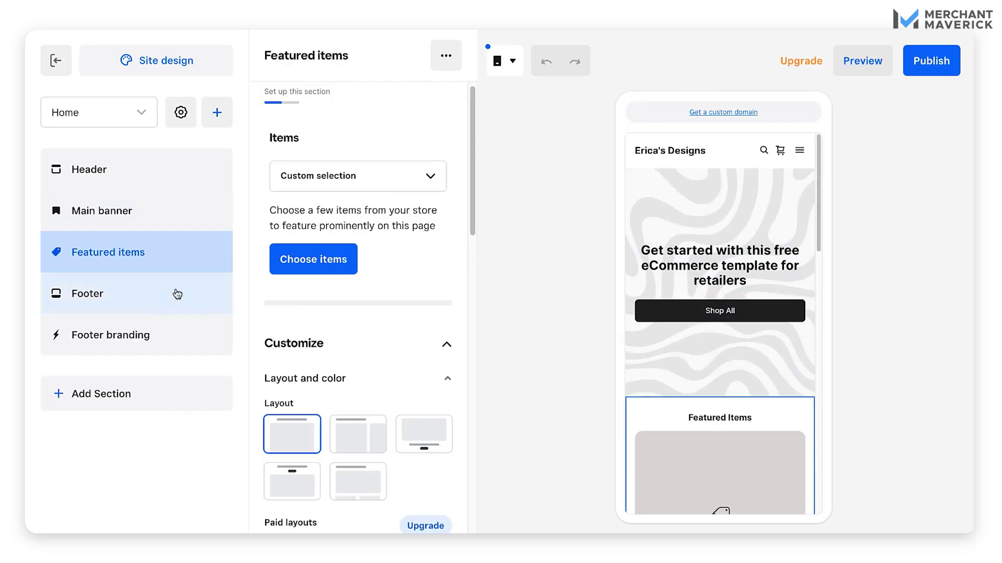
left_click(431, 184)
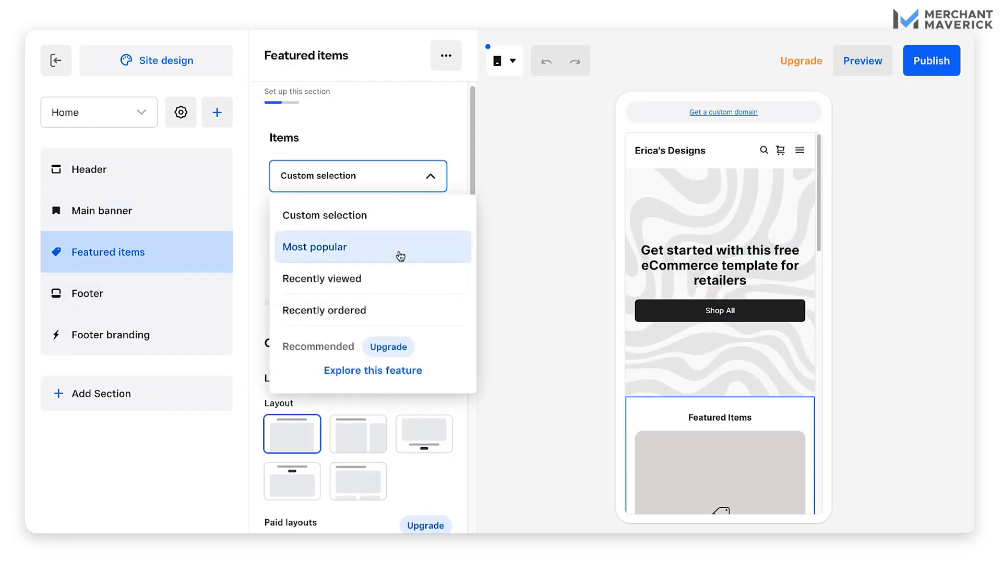
left_click(526, 157)
left_click(130, 292)
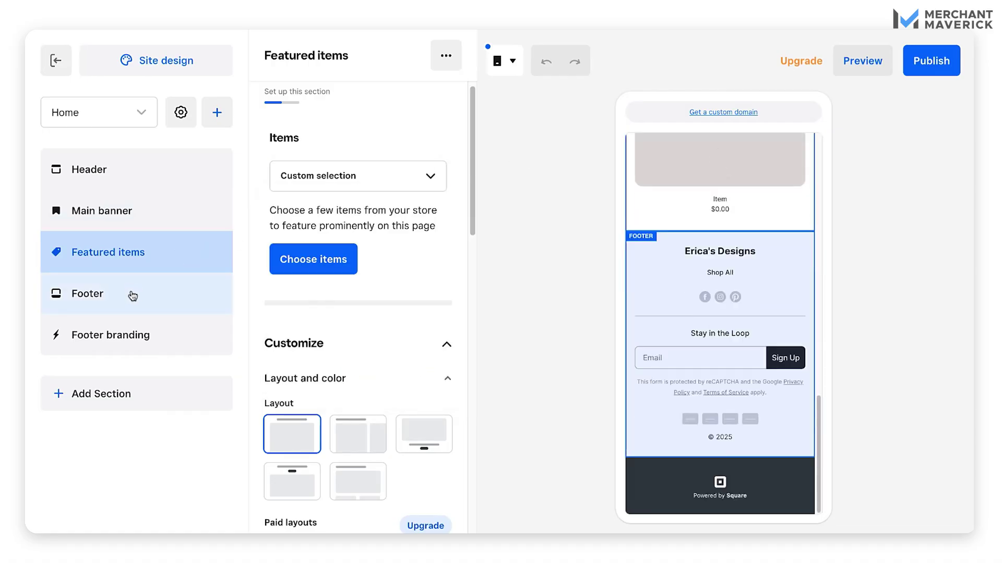
Review the Footer and Footer branding settings, then open the Header section
scroll(250, 319, "down", 10)
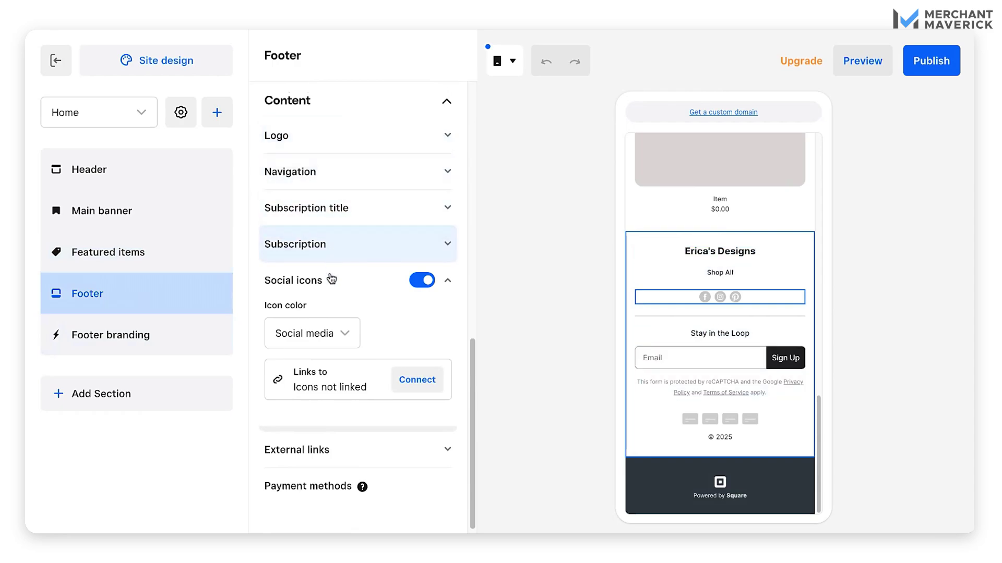
left_click(150, 344)
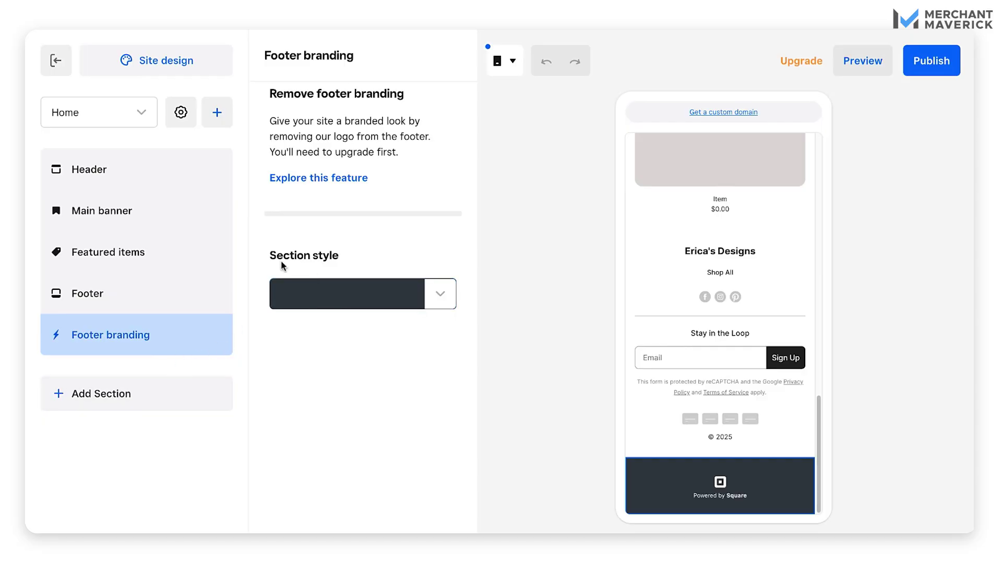
left_click(146, 174)
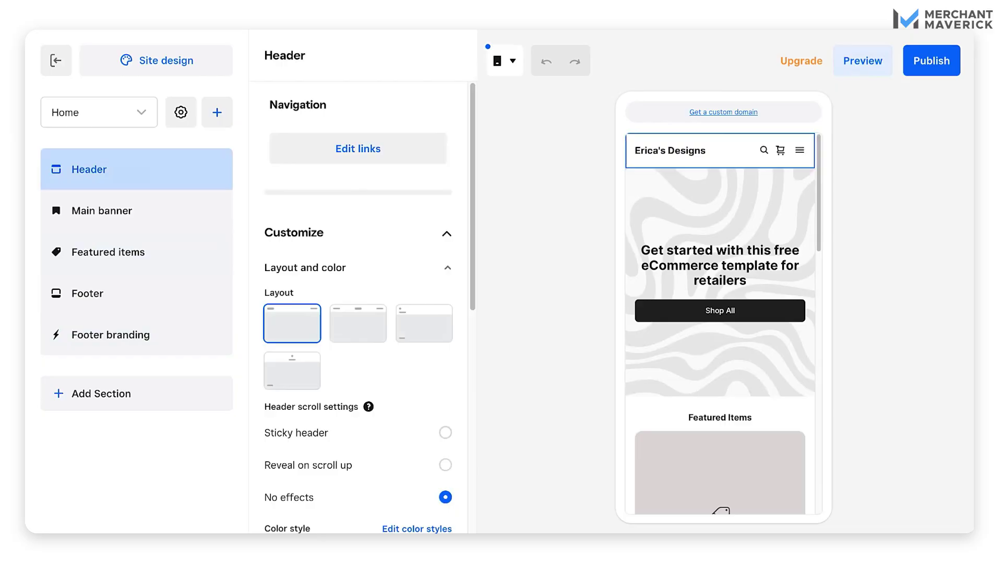
Preview the store in phone view, then Desktop view, and return to the editor
left_click(861, 61)
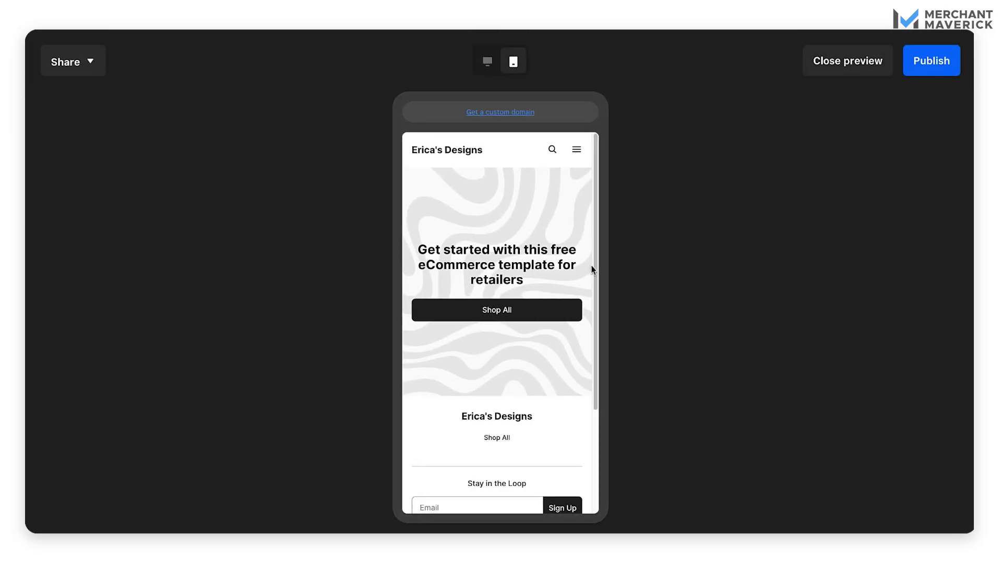
scroll(547, 269, "down", 2)
scroll(548, 270, "down", 1)
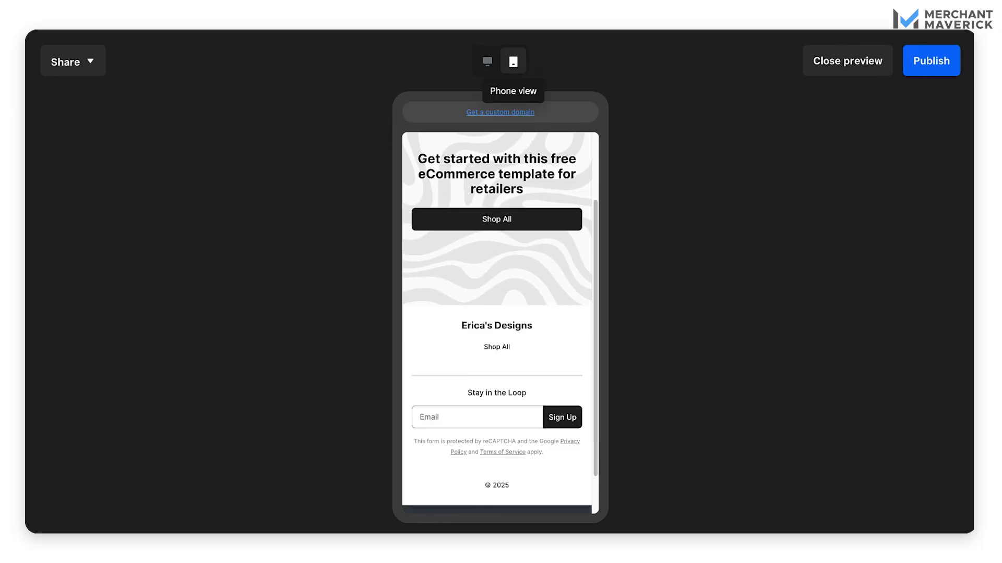
left_click(487, 61)
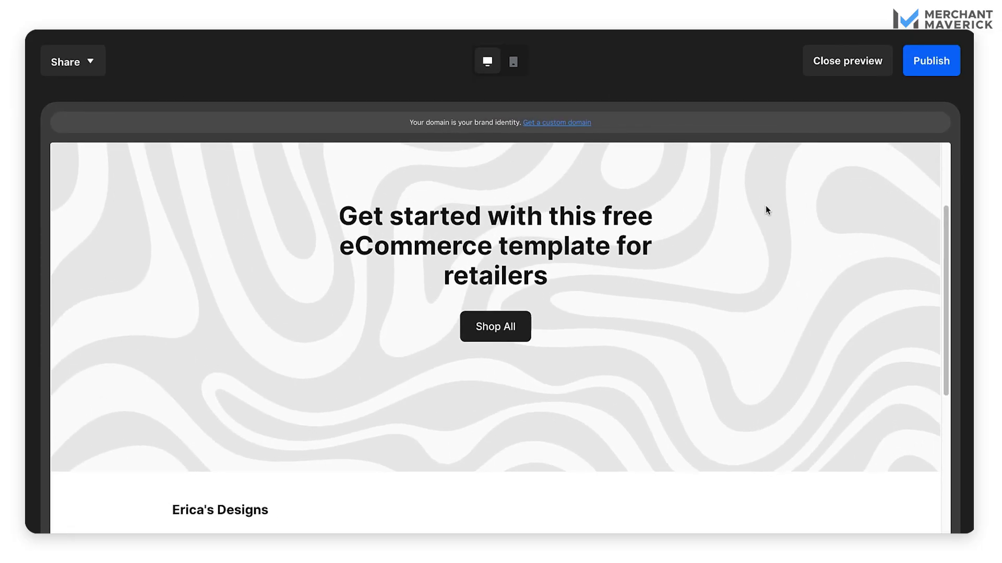
left_click(858, 68)
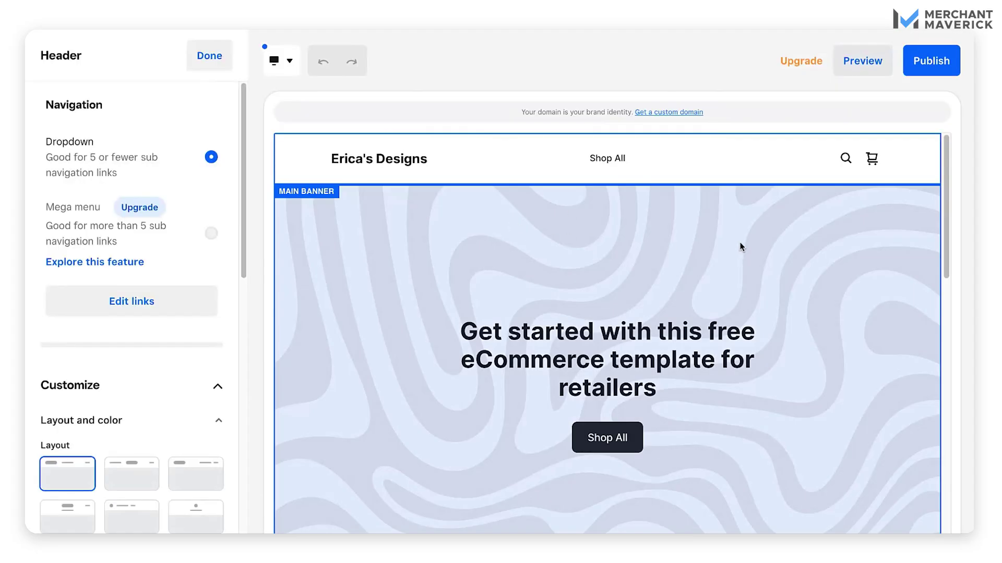
scroll(741, 246, "down", 1)
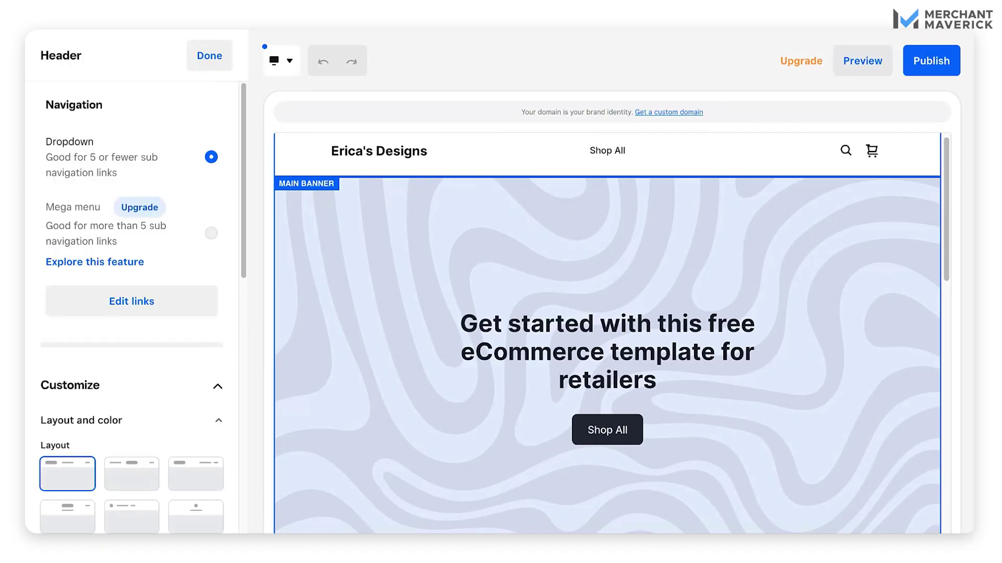
scroll(608, 334, "down", 3)
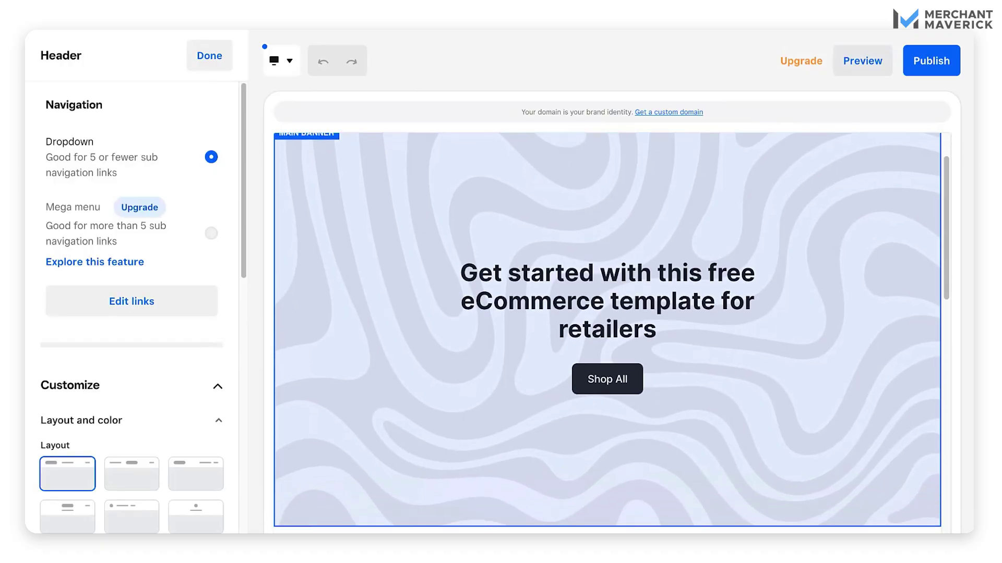
scroll(607, 334, "down", 3)
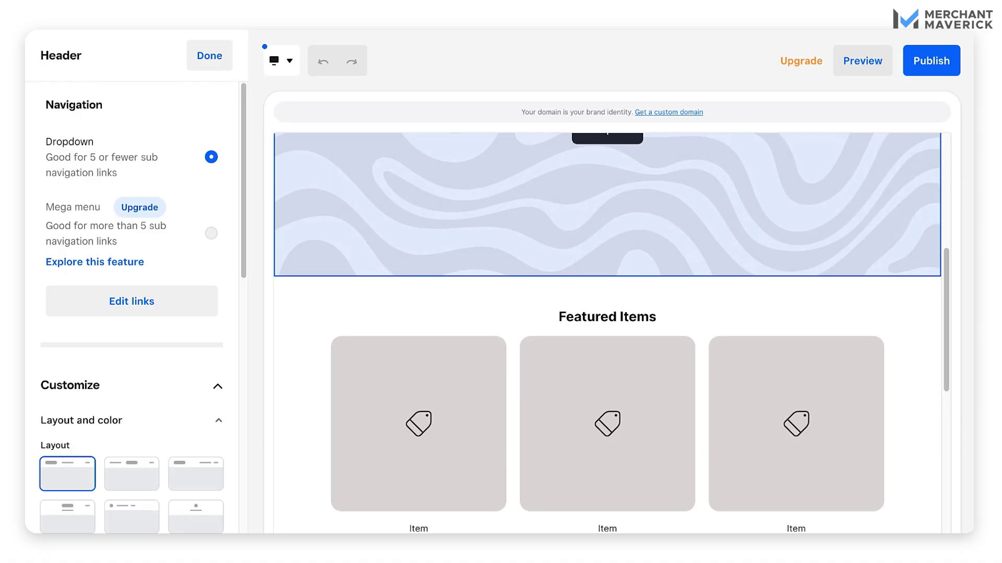
scroll(407, 258, "up", 2)
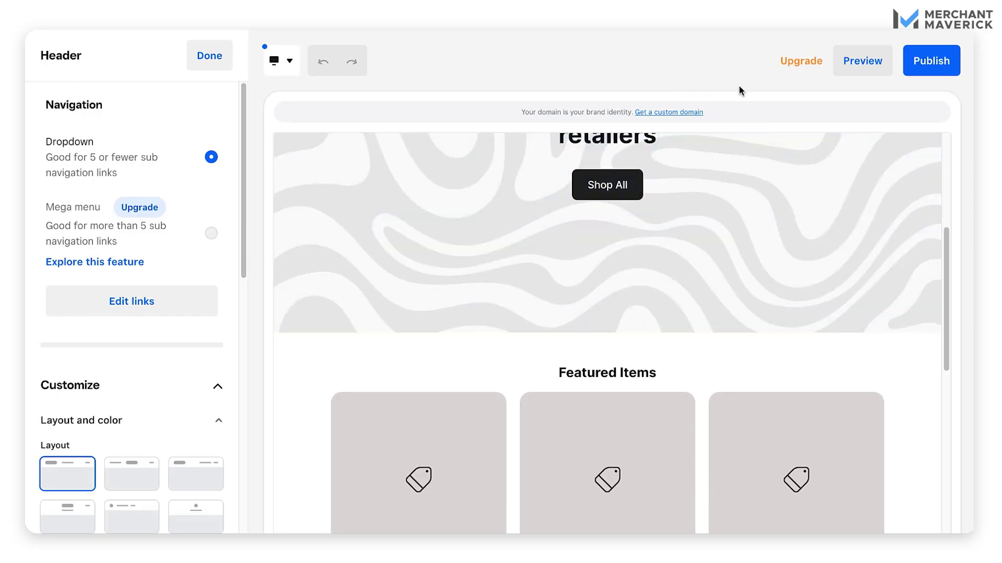
scroll(775, 154, "up", 4)
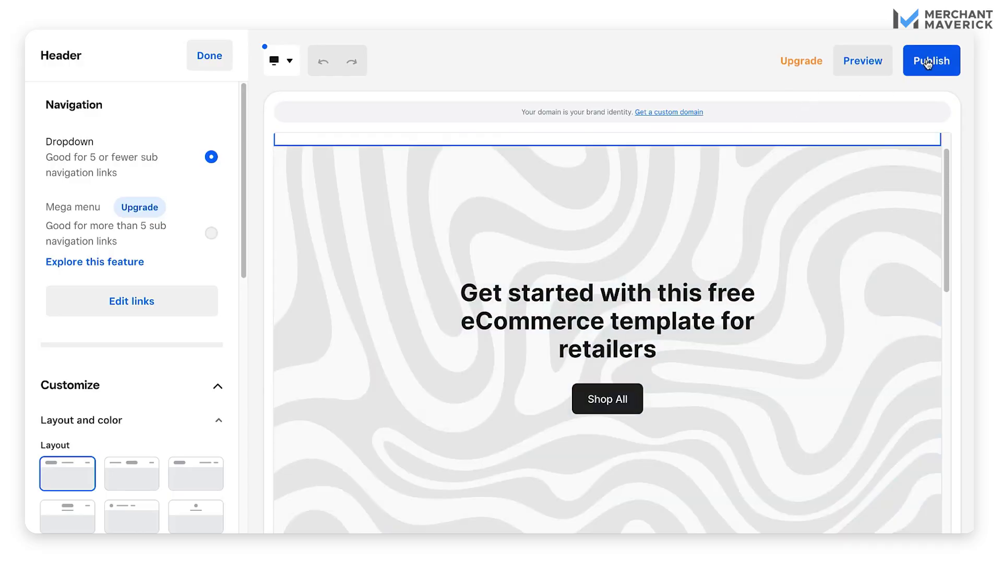
Publish the site on the free subdomain ericas-designs-102991.square.site, changing its last digit to 1
left_click(927, 62)
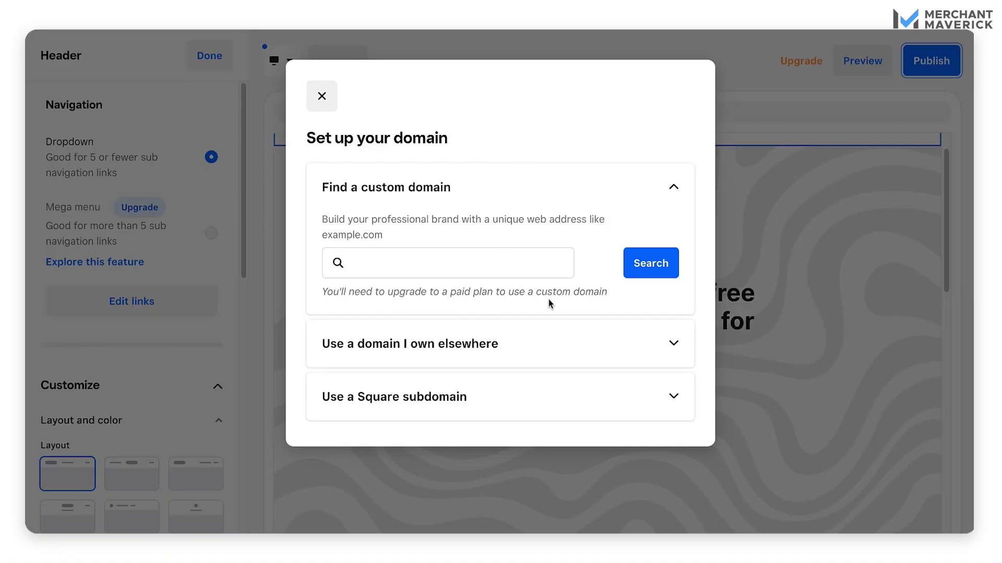
left_click(599, 344)
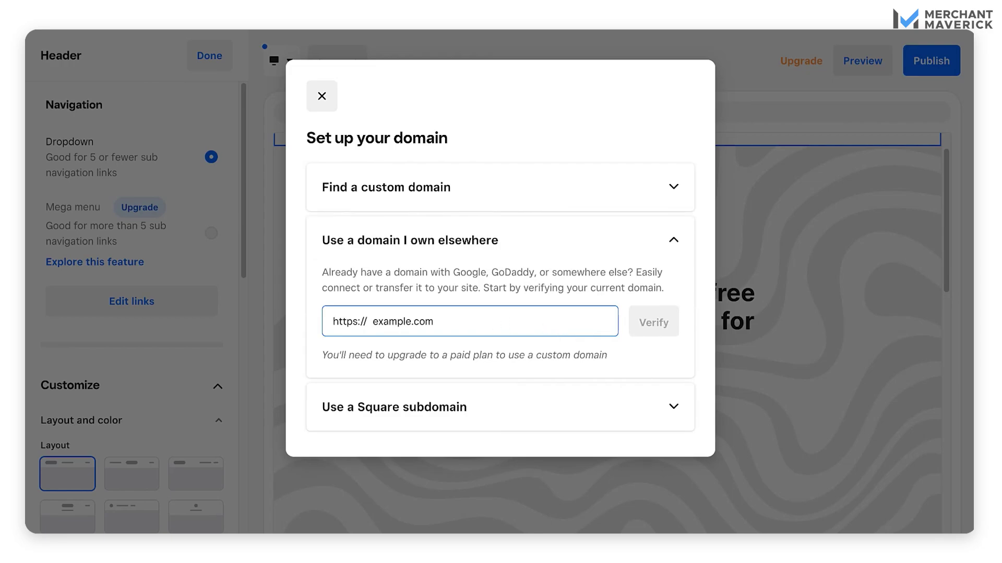
left_click(565, 345)
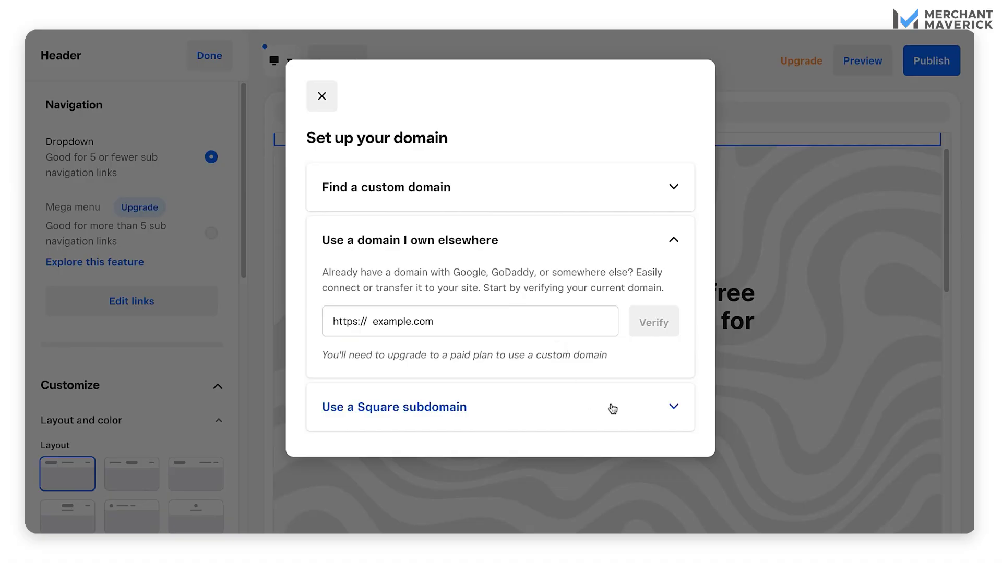
left_click(612, 409)
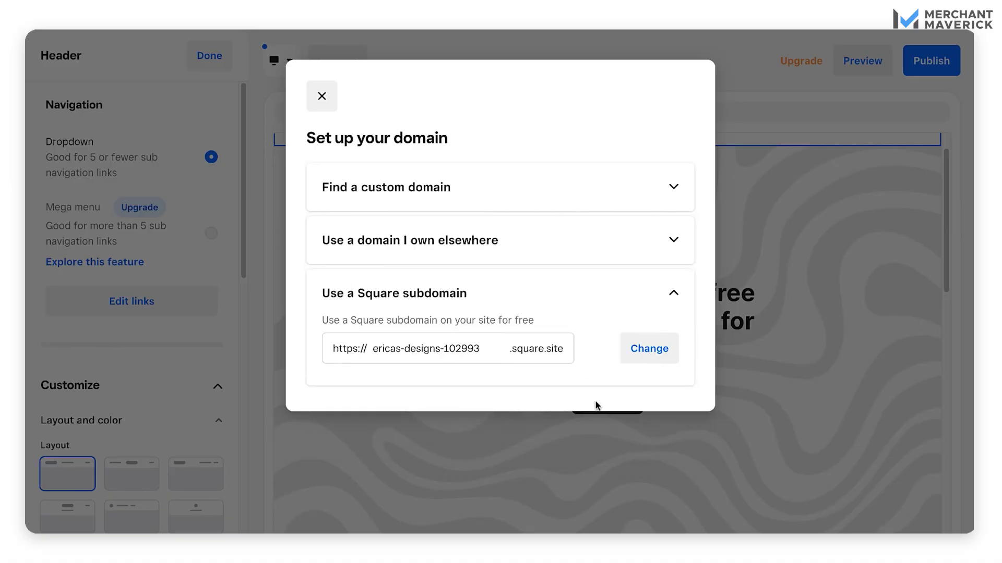
left_click(418, 357)
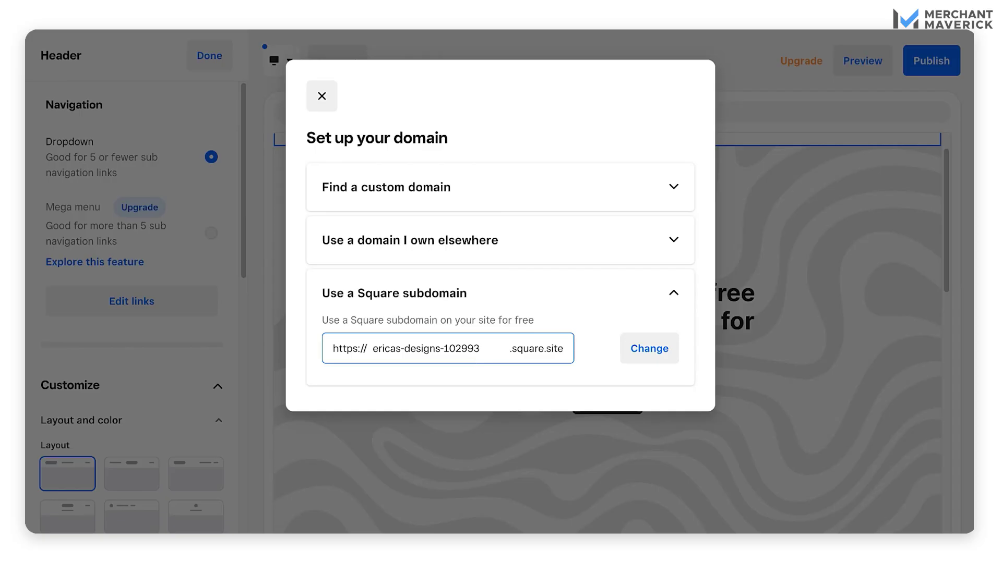
left_click(507, 357)
key("BackSpace")
type("1")
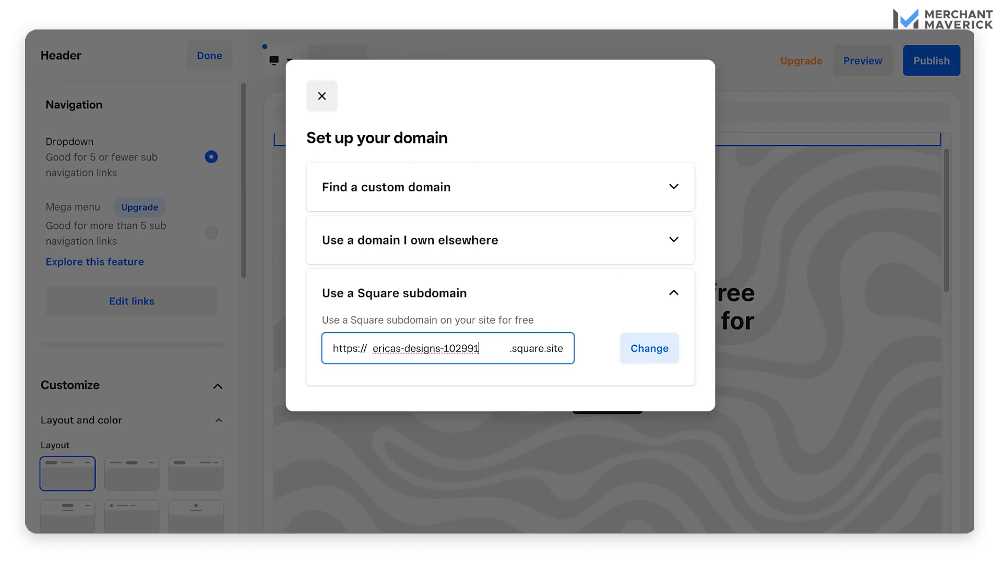
left_click(649, 349)
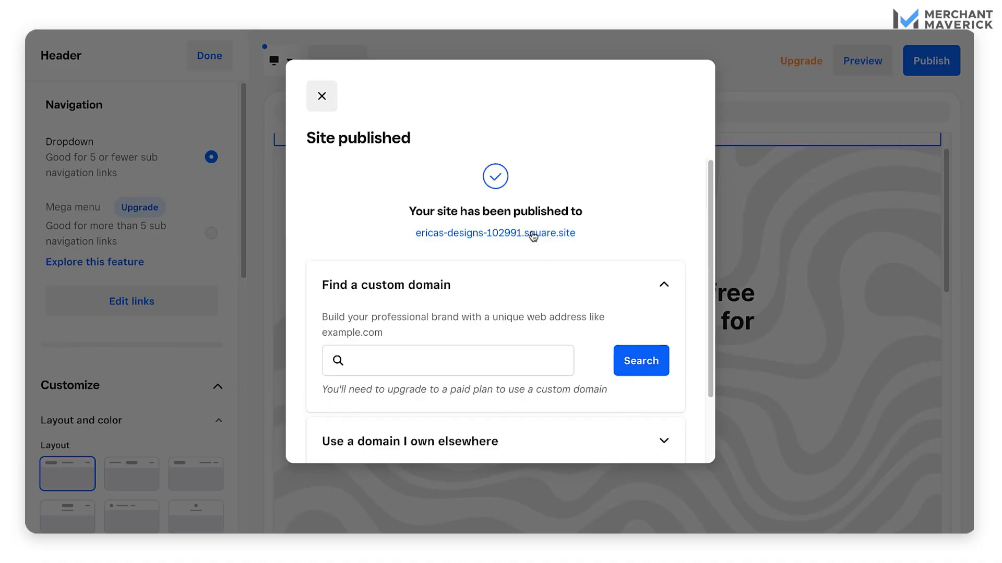
Open the live square.site store and scroll past its banner, Shop All and Stay in the Loop signup
left_click(533, 233)
scroll(679, 228, "down", 3)
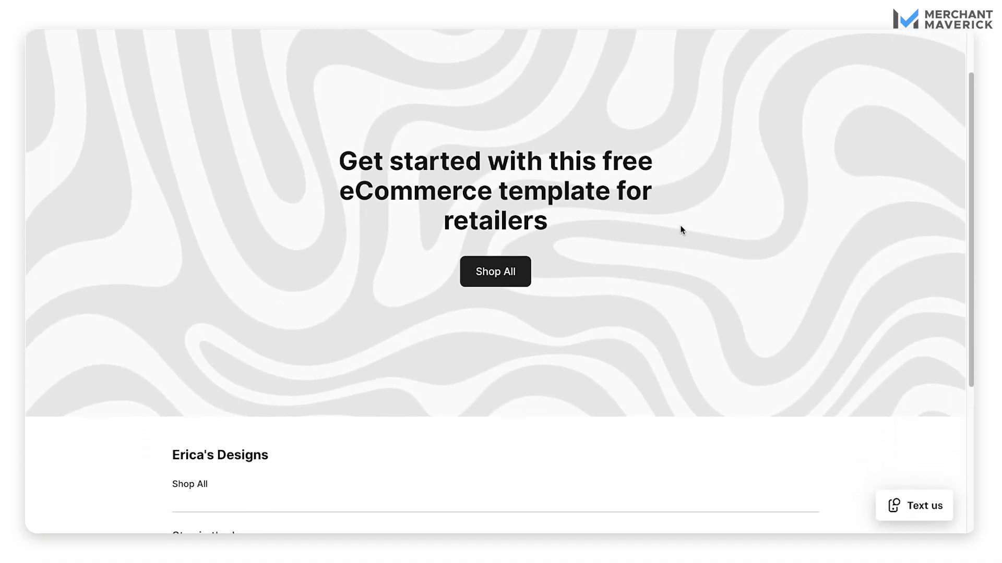
scroll(681, 229, "down", 4)
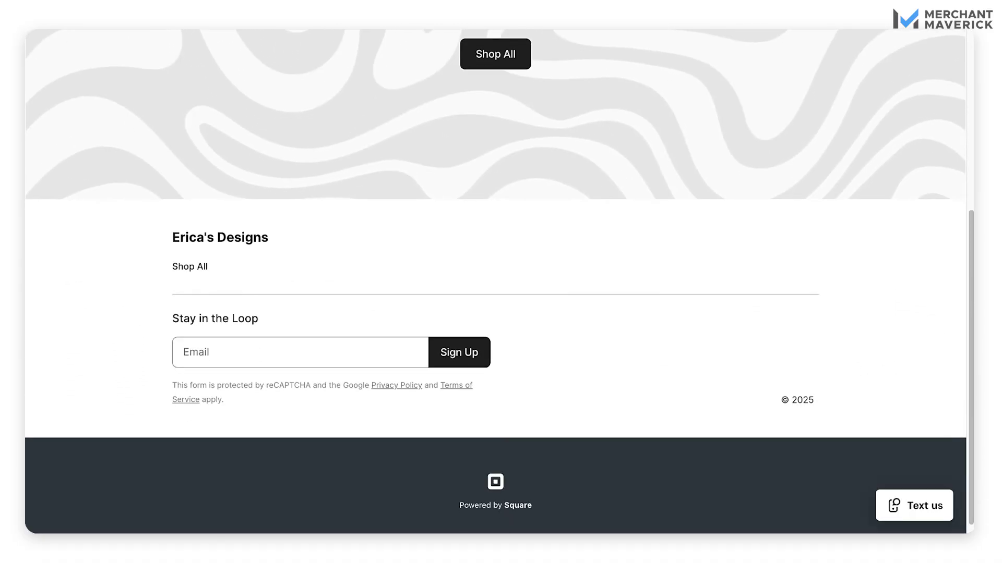
scroll(495, 282, "up", 5)
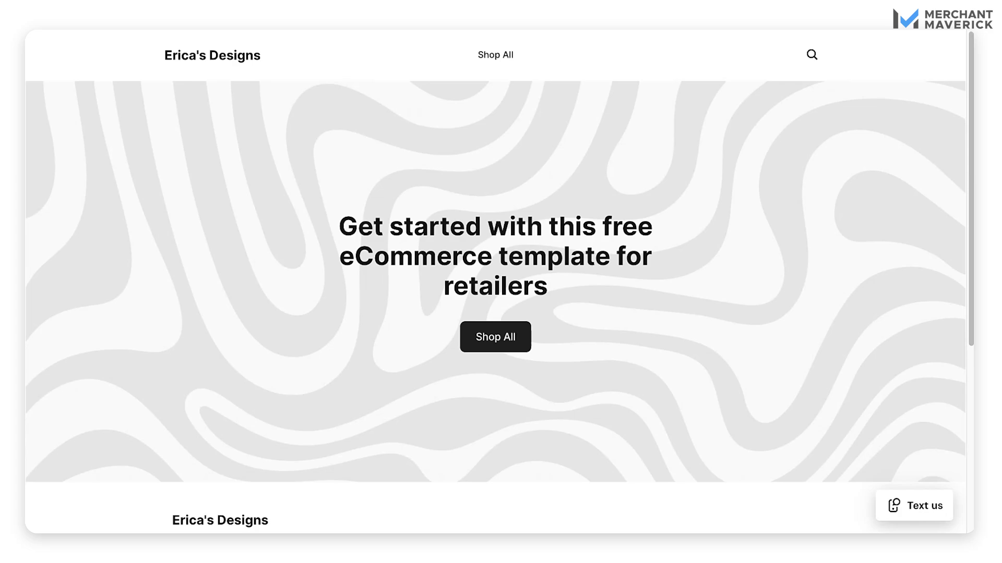
scroll(495, 281, "down", 2)
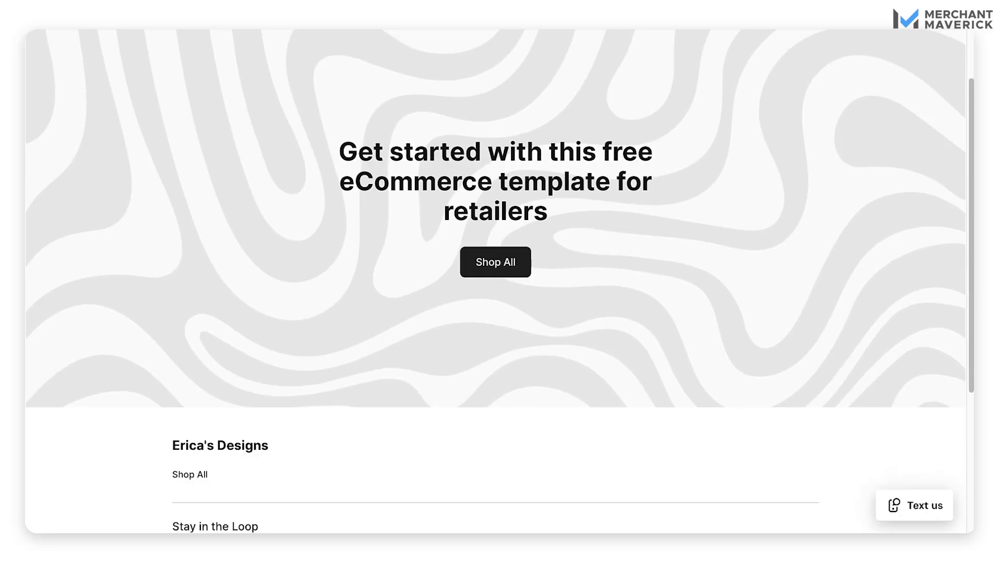